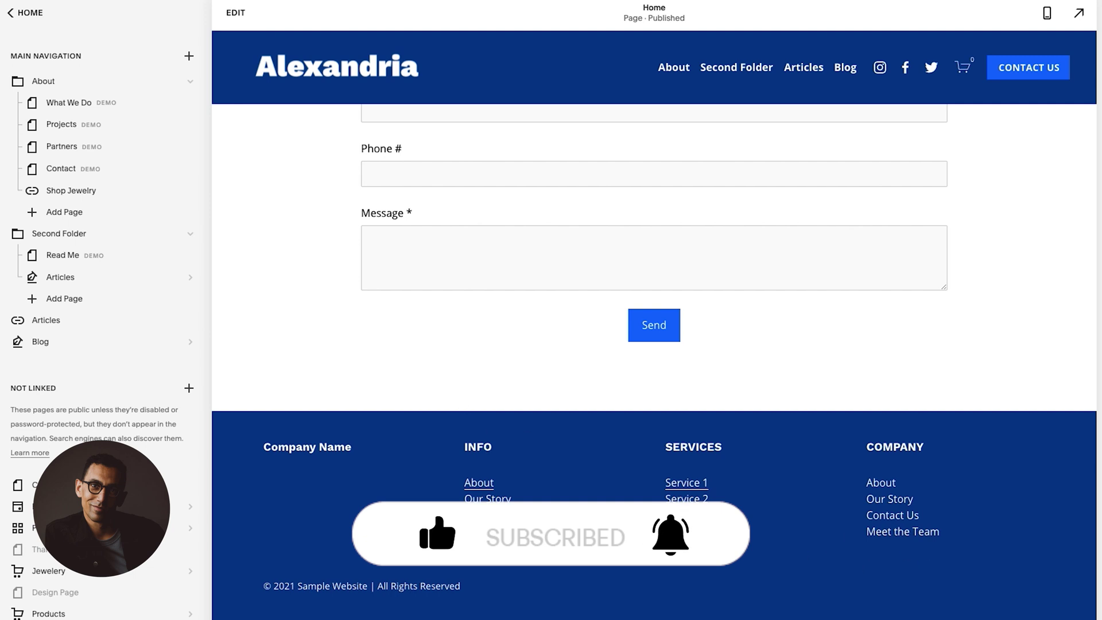
Enter edit mode and open the footer's Company column text block for editing
{"action": "left_click", "coordinate": [237, 12]}
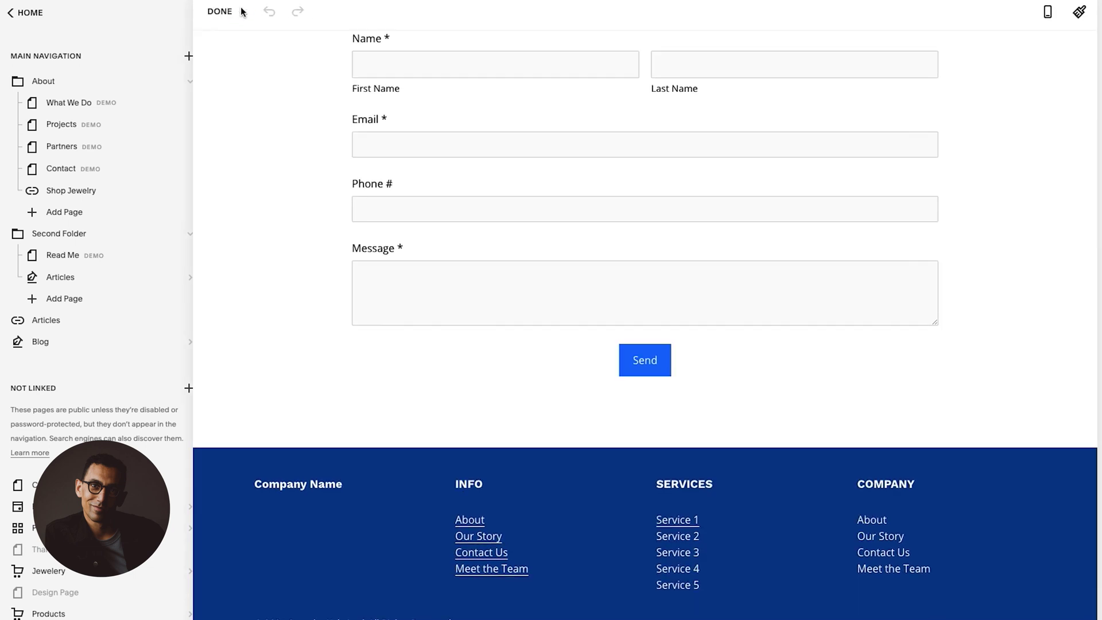
{"action": "scroll", "coordinate": [287, 352], "scroll_direction": "down", "scroll_amount": 2}
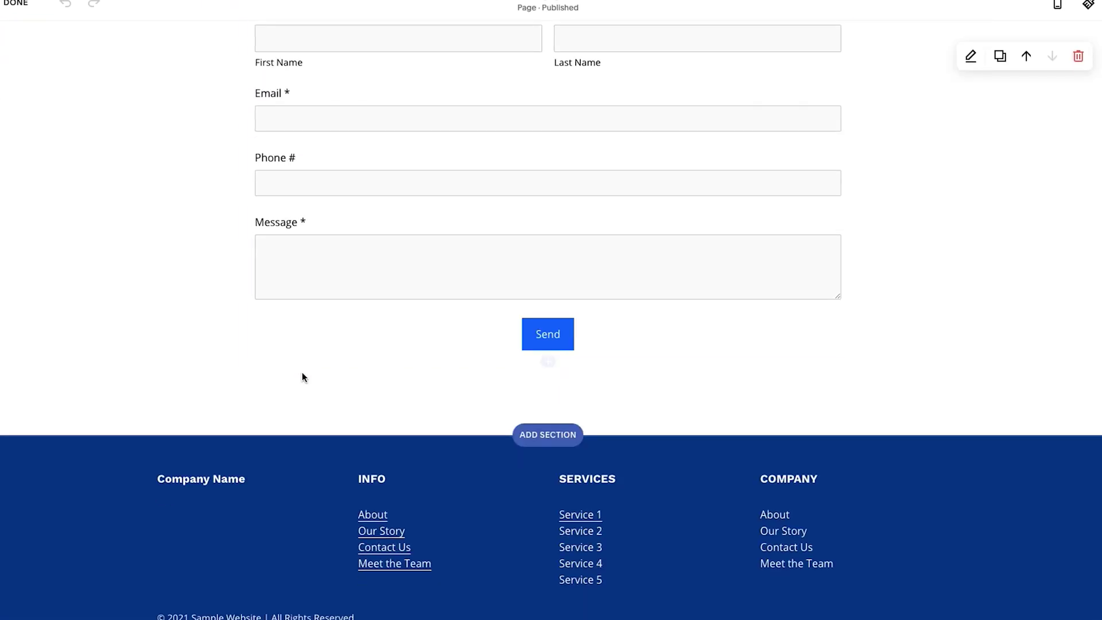
{"action": "mouse_move", "coordinate": [541, 475]}
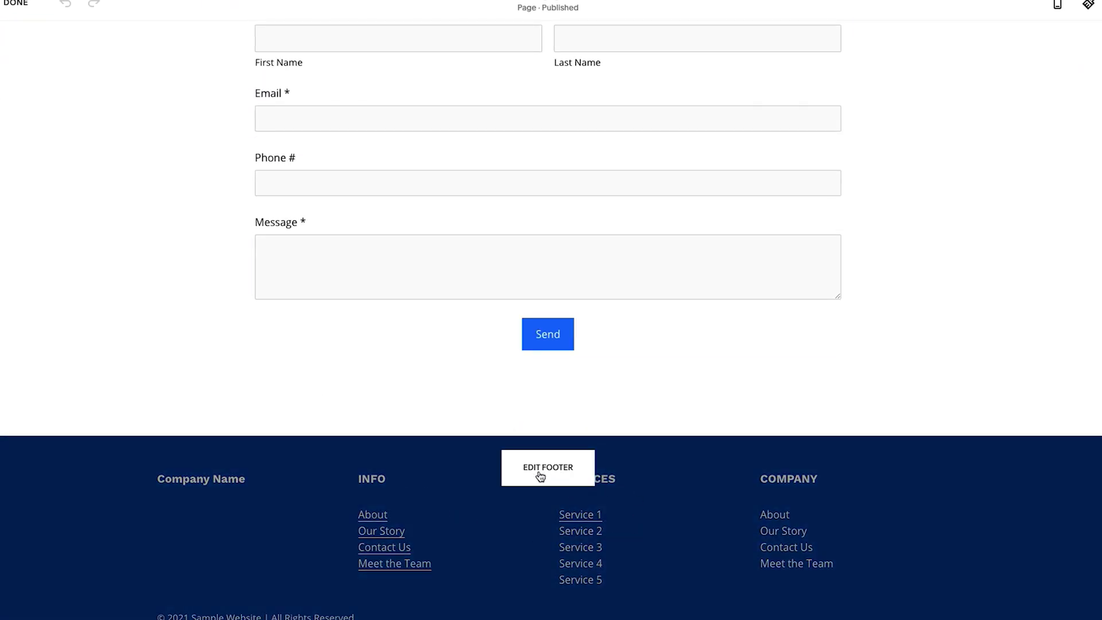
{"action": "left_click", "coordinate": [553, 473]}
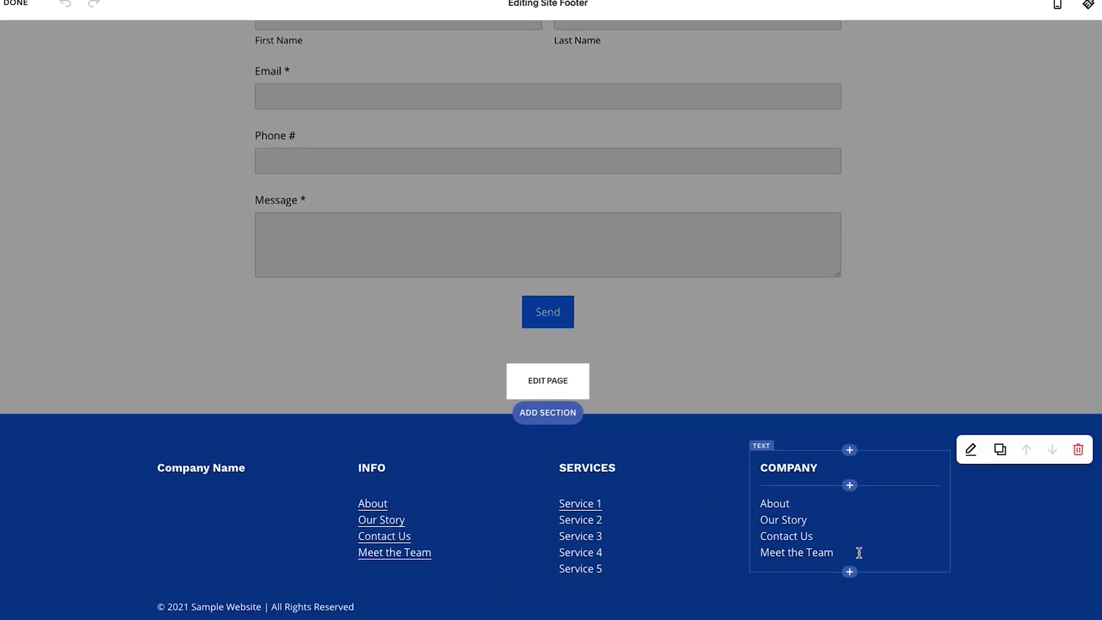
{"action": "mouse_move", "coordinate": [796, 535]}
{"action": "left_click", "coordinate": [843, 554]}
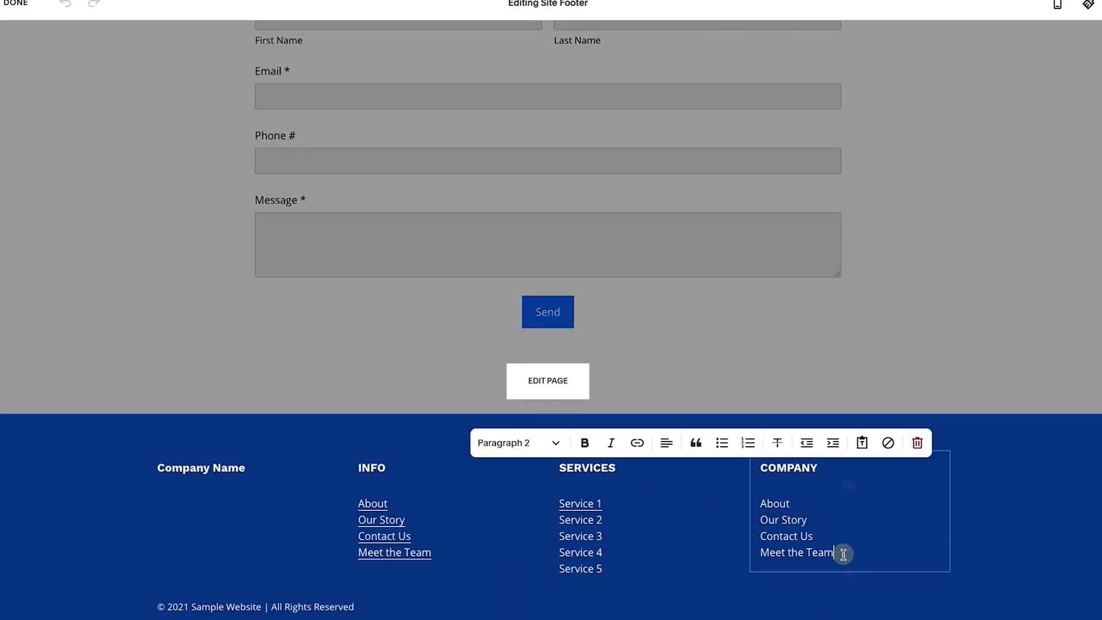
{"action": "left_click", "coordinate": [241, 475]}
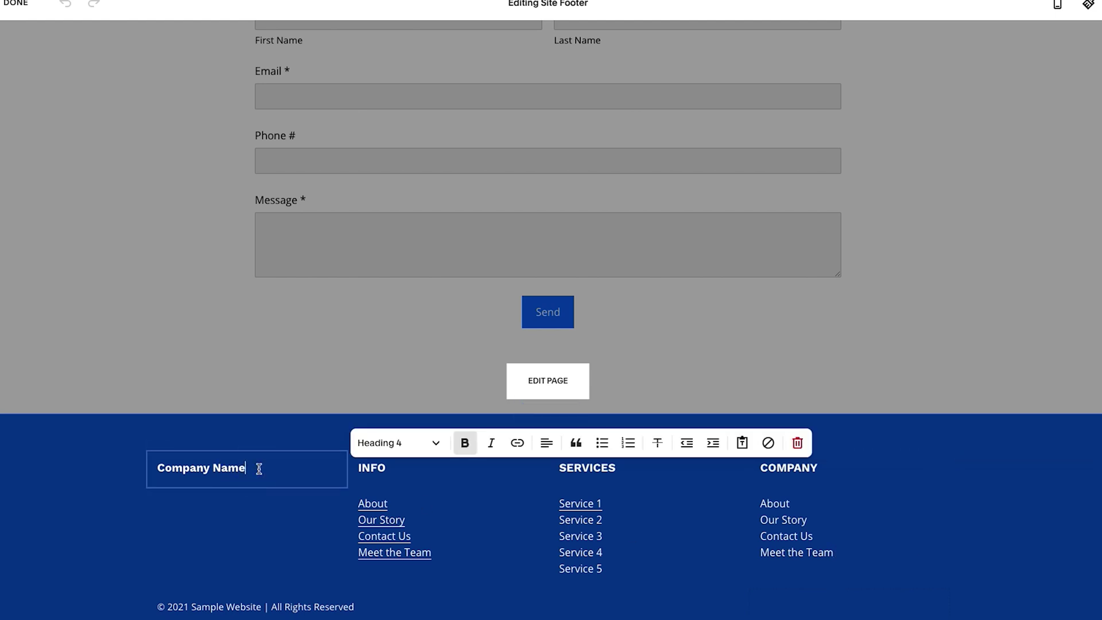
{"action": "key", "text": "Return"}
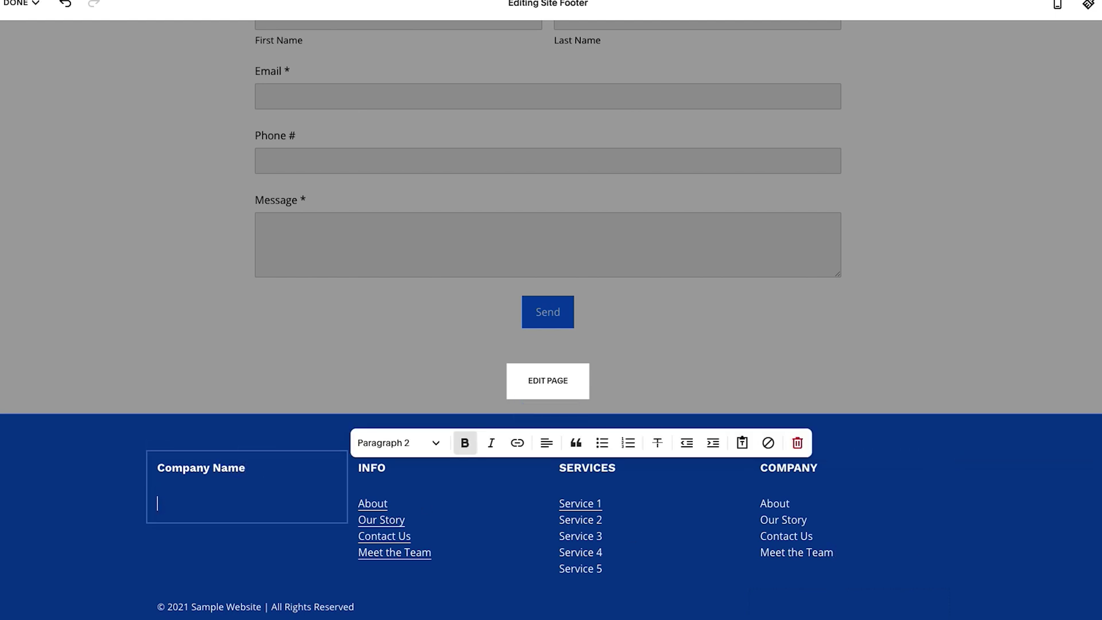
{"action": "type", "text": "(333) 111-1234"}
{"action": "triple_click", "coordinate": [156, 508]}
{"action": "key", "text": "ctrl+c"}
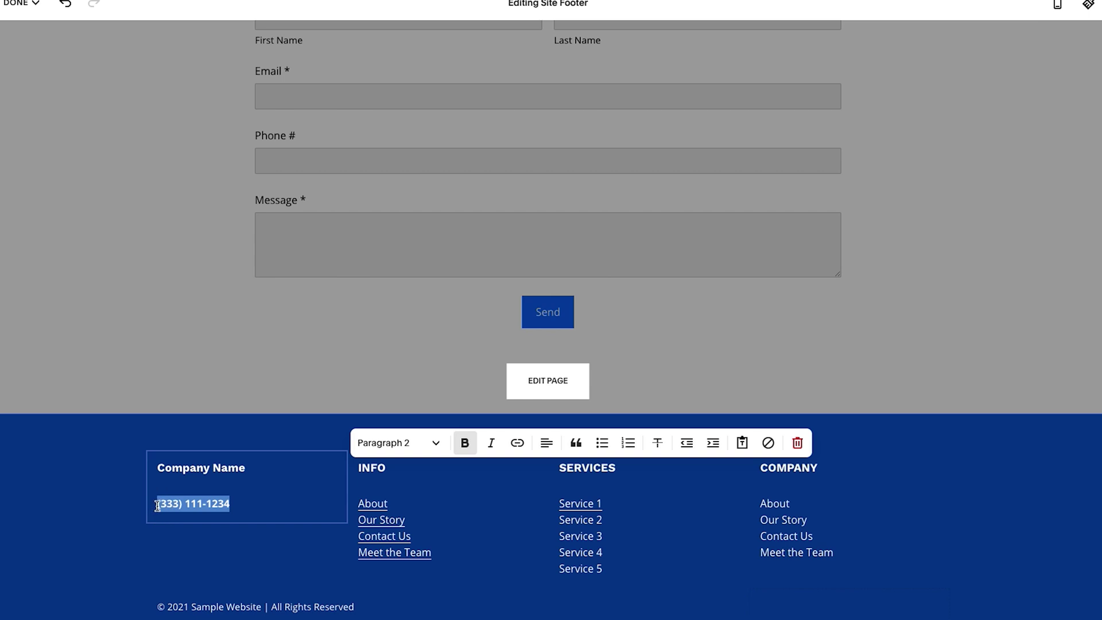
{"action": "right_click", "coordinate": [166, 506]}
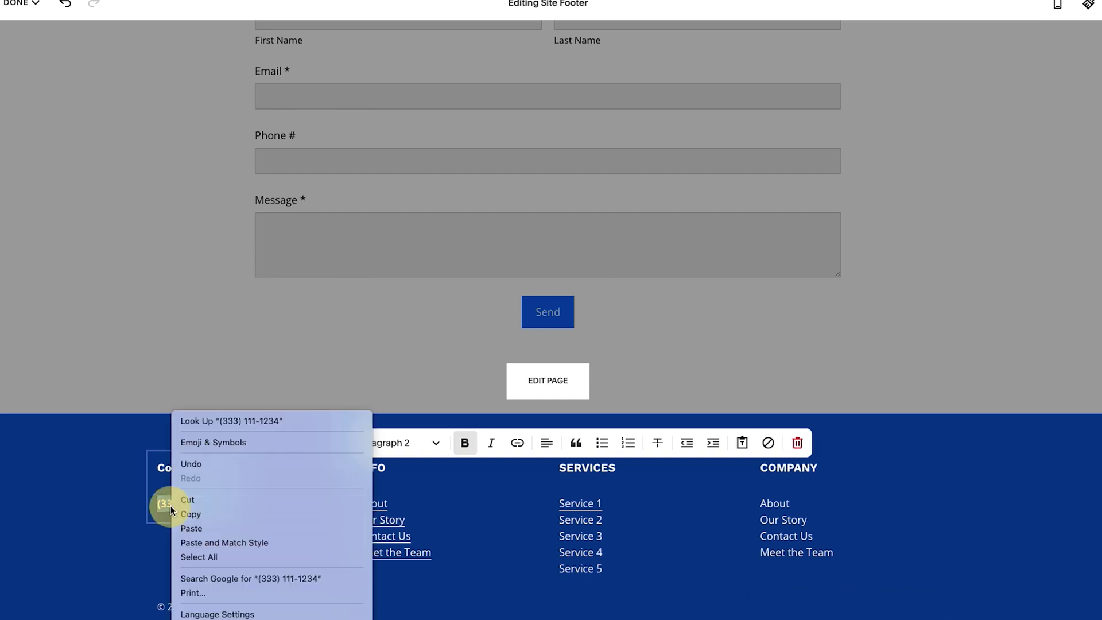
{"action": "left_click", "coordinate": [196, 521]}
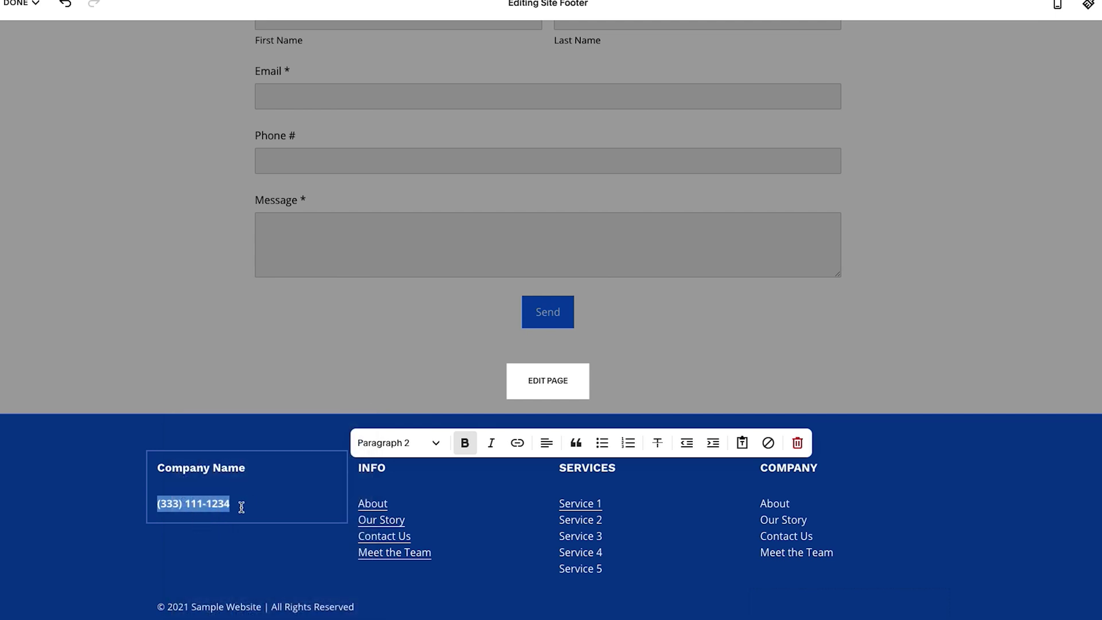
Add a link to the selected footer number and open its full Link Editor
{"action": "left_click", "coordinate": [517, 444]}
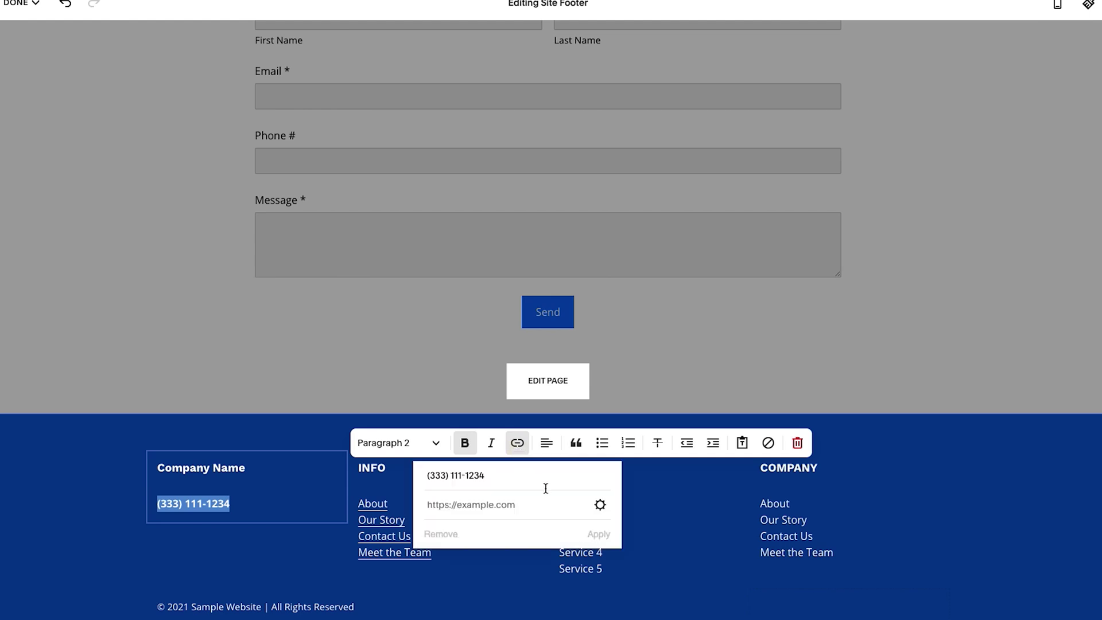
{"action": "left_click", "coordinate": [601, 507]}
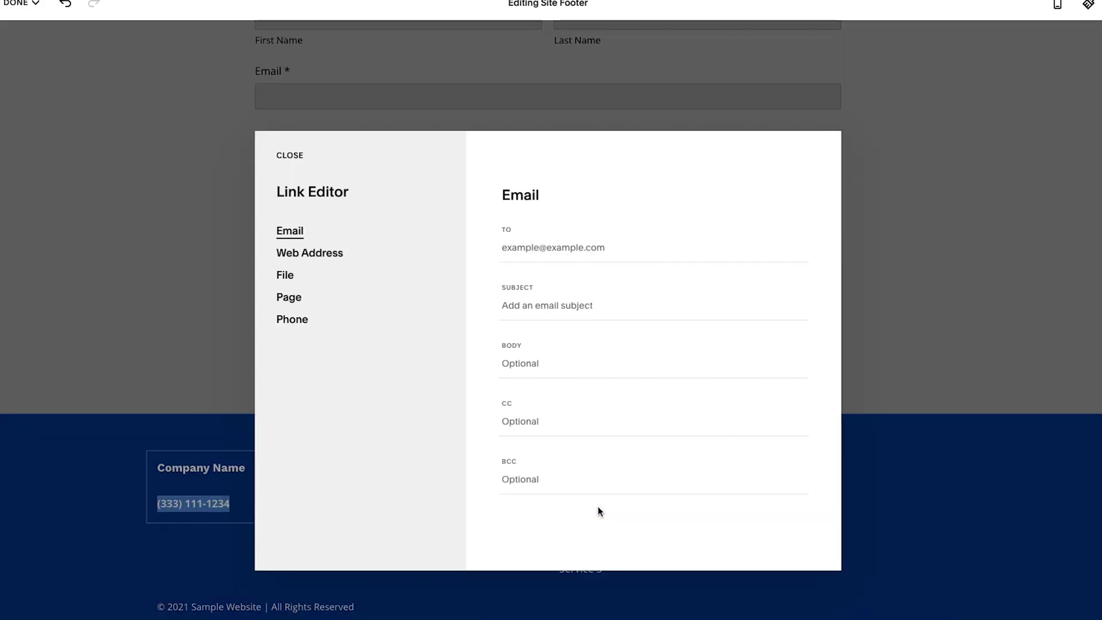
Make the footer number a Phone link using the tel option, and save it
{"action": "left_click", "coordinate": [293, 320]}
{"action": "left_click", "coordinate": [562, 249]}
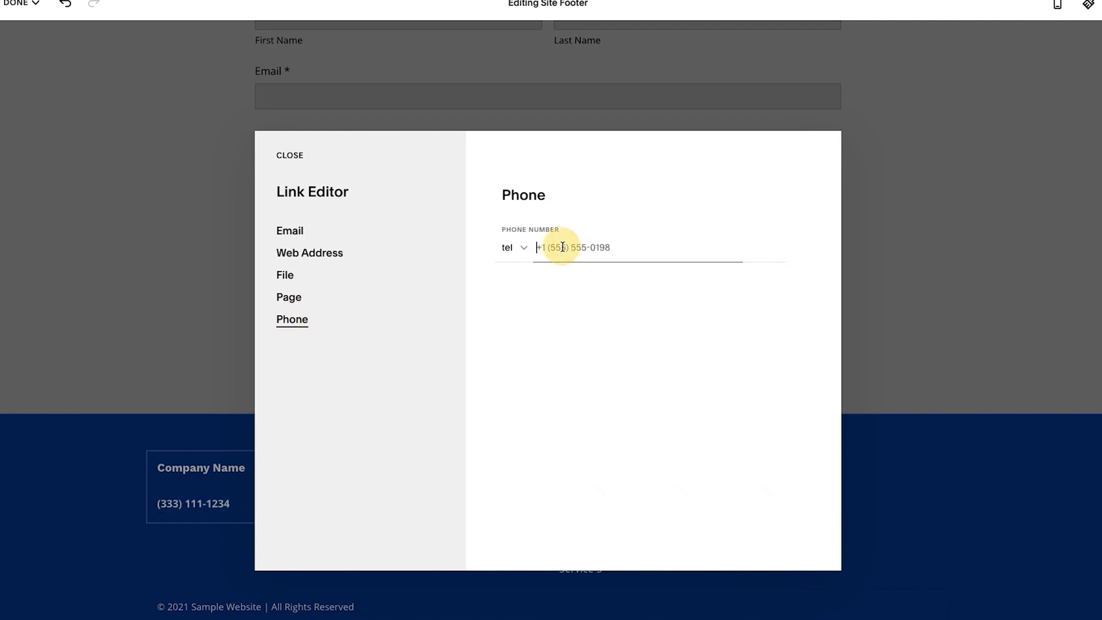
{"action": "type", "text": "(333) 111-1234"}
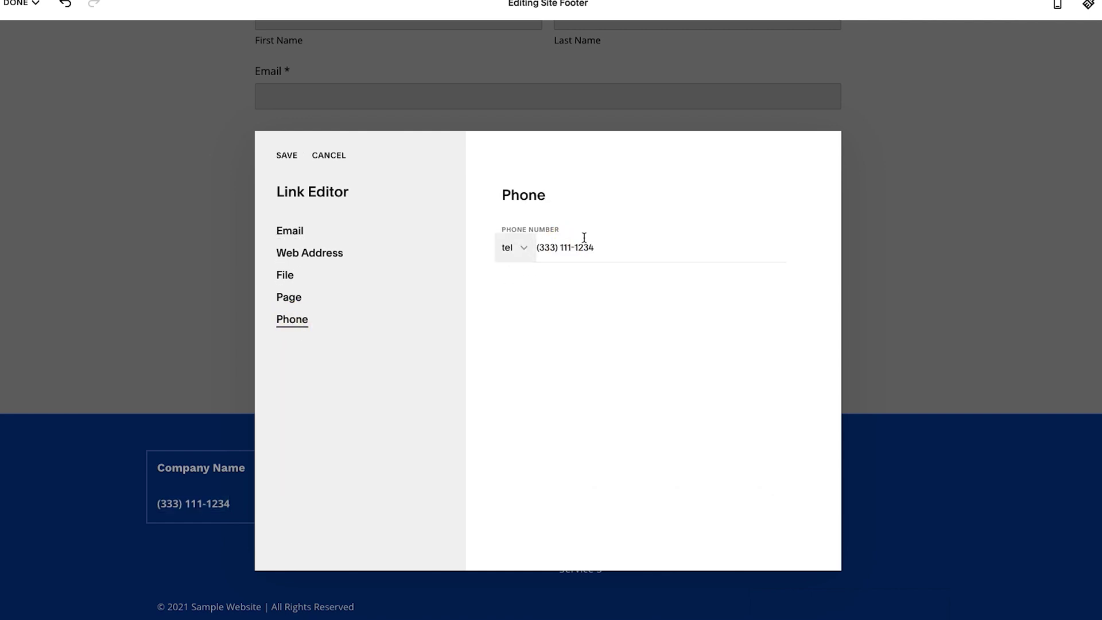
{"action": "left_click", "coordinate": [526, 250]}
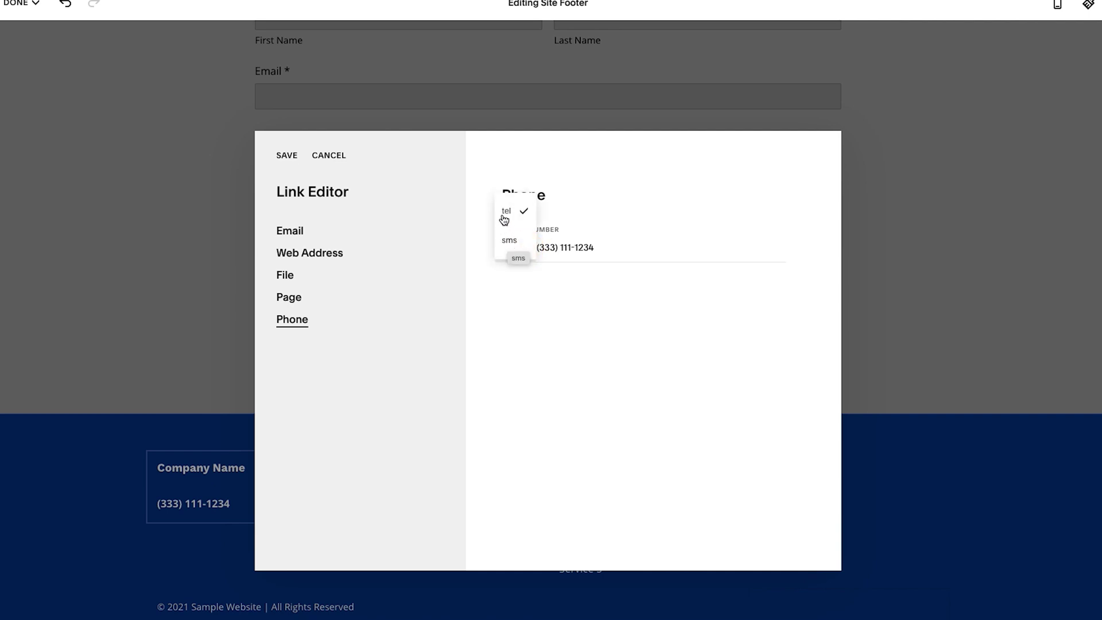
{"action": "left_click", "coordinate": [507, 214]}
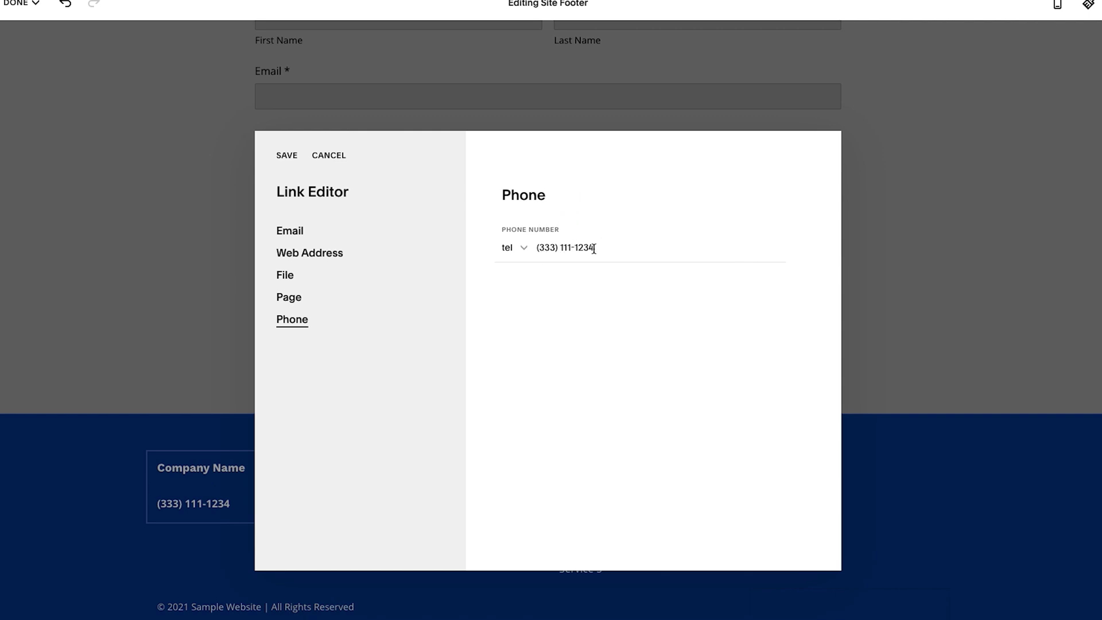
{"action": "left_click", "coordinate": [555, 254]}
{"action": "left_click", "coordinate": [280, 155]}
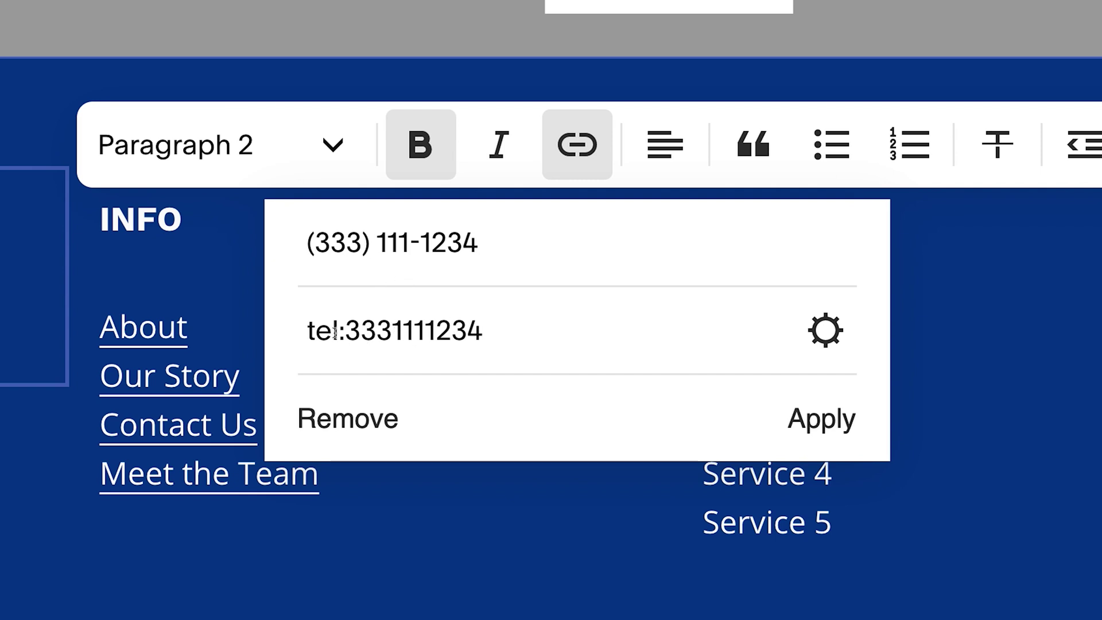
{"action": "triple_click", "coordinate": [495, 333]}
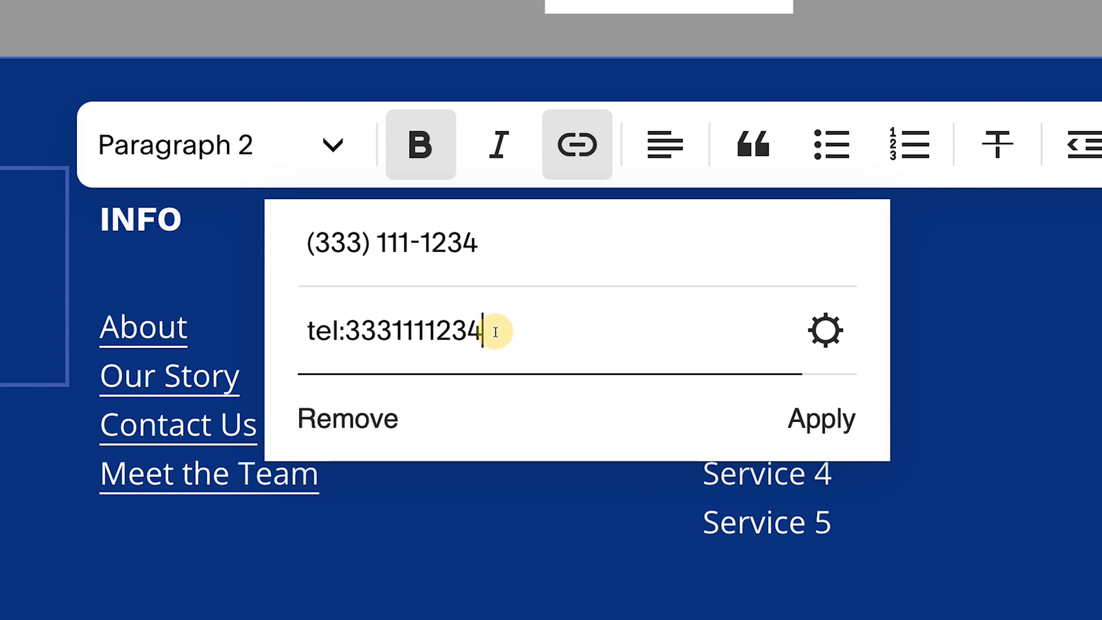
{"action": "type", "text": "tel:"}
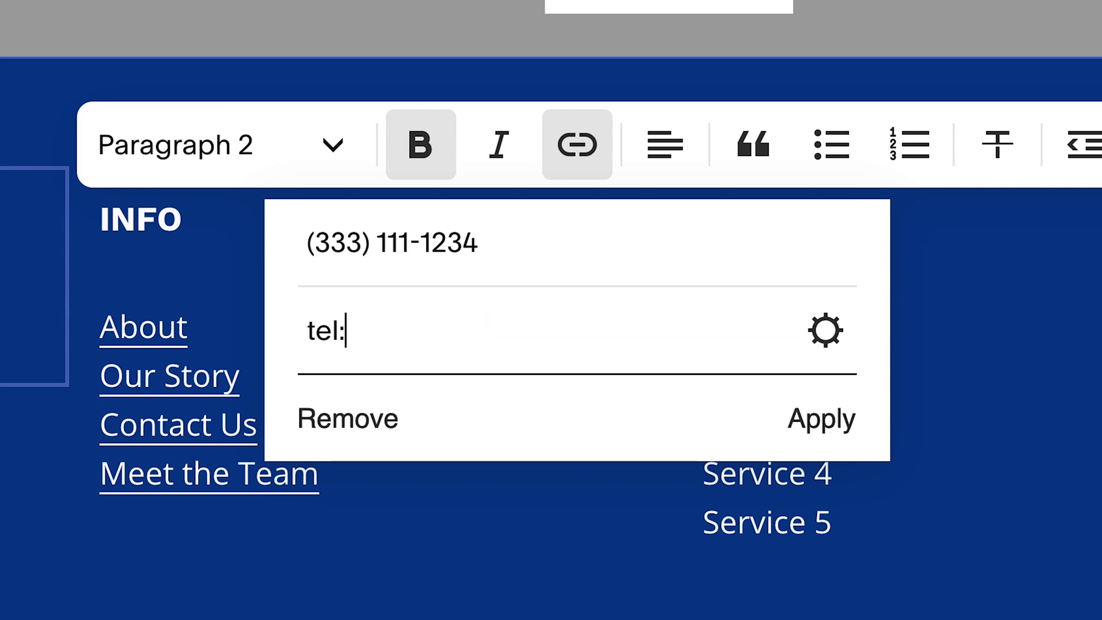
{"action": "key", "text": "ctrl+v"}
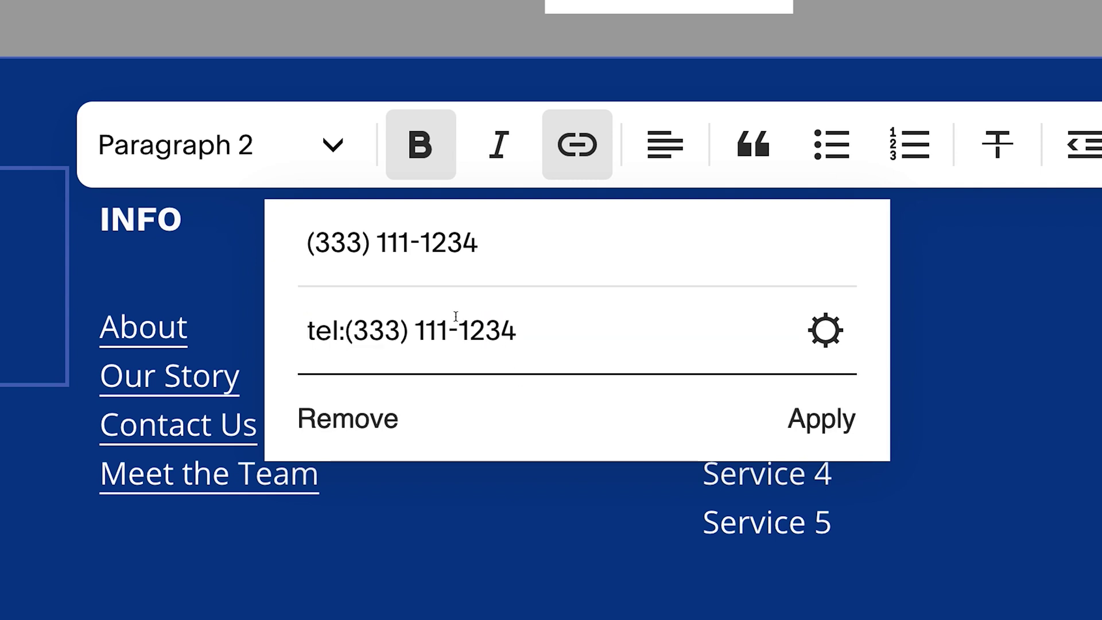
{"action": "left_click", "coordinate": [457, 331]}
{"action": "key", "text": "BackSpace"}
{"action": "left_click", "coordinate": [415, 331]}
{"action": "key", "text": "BackSpace"}
{"action": "key", "text": "BackSpace"}
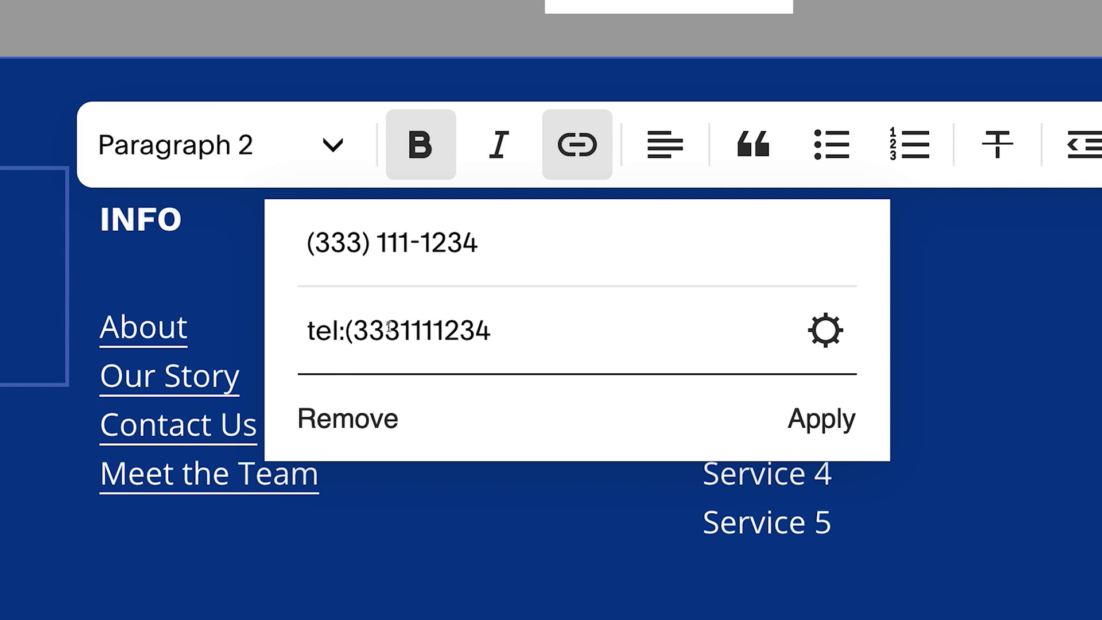
{"action": "left_click", "coordinate": [353, 329]}
{"action": "key", "text": "BackSpace"}
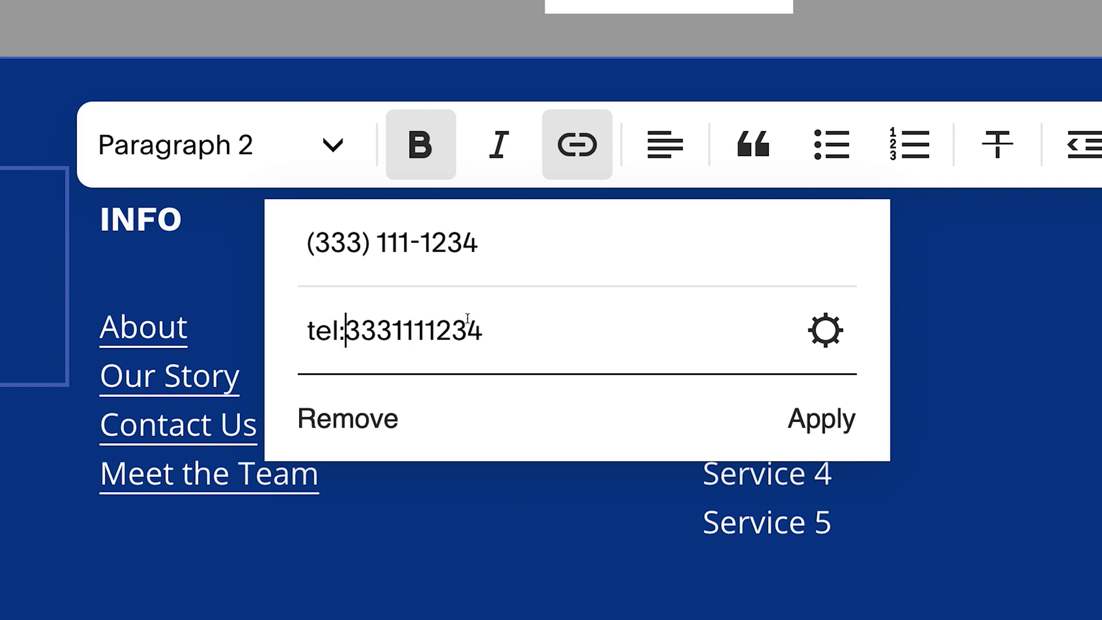
{"action": "key", "text": "ctrl+a"}
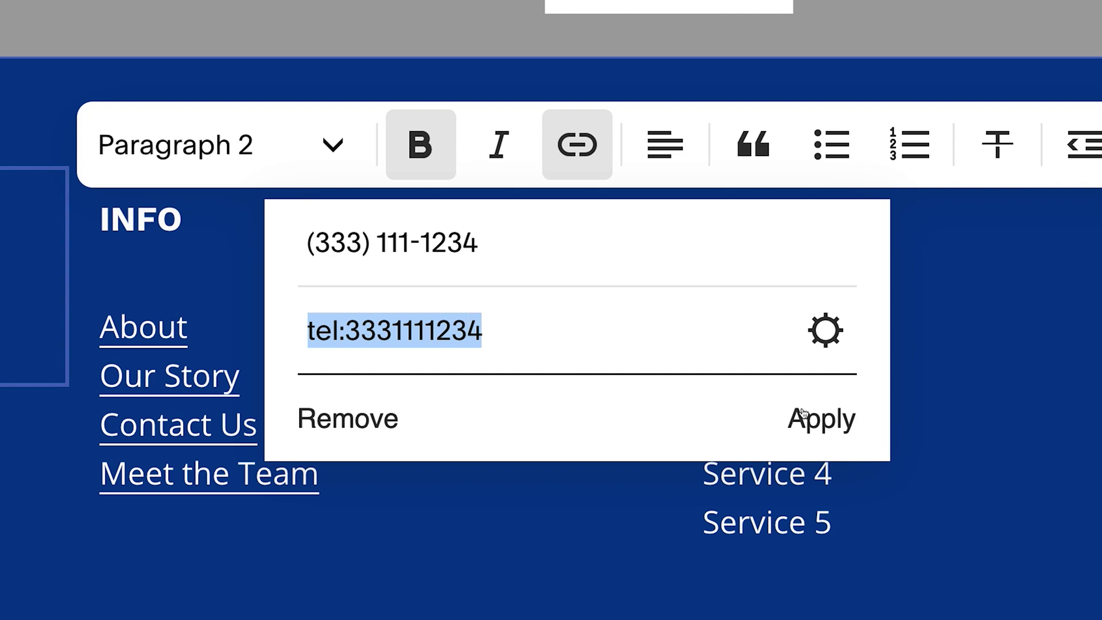
{"action": "left_click", "coordinate": [801, 415]}
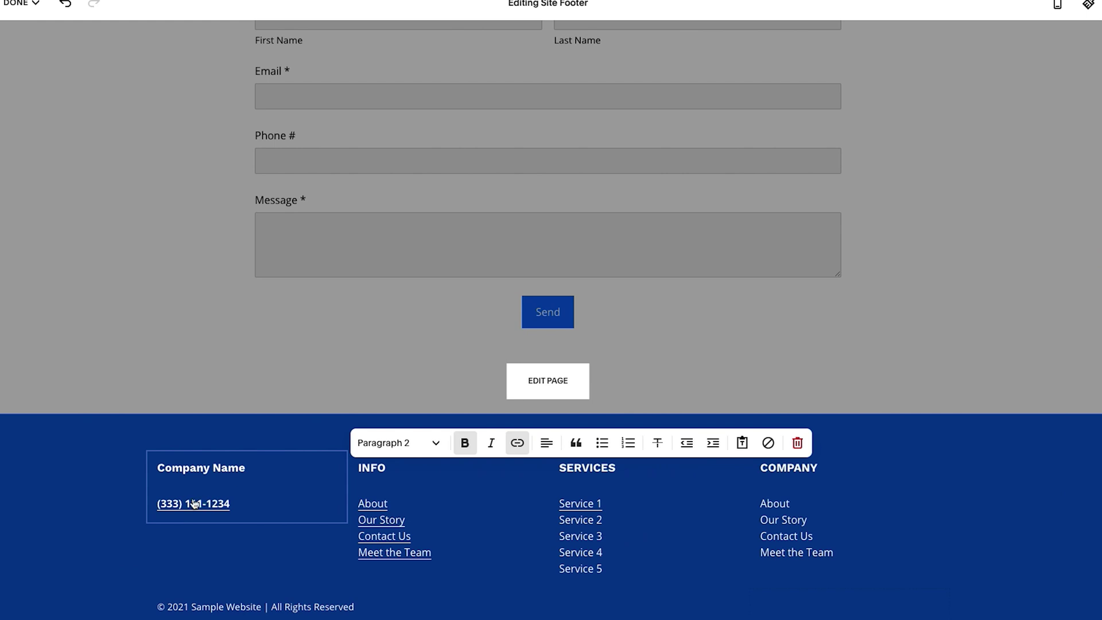
Save the footer changes and test the footer phone link, dismissing the call prompt
{"action": "left_click", "coordinate": [17, 3]}
{"action": "left_click", "coordinate": [26, 28]}
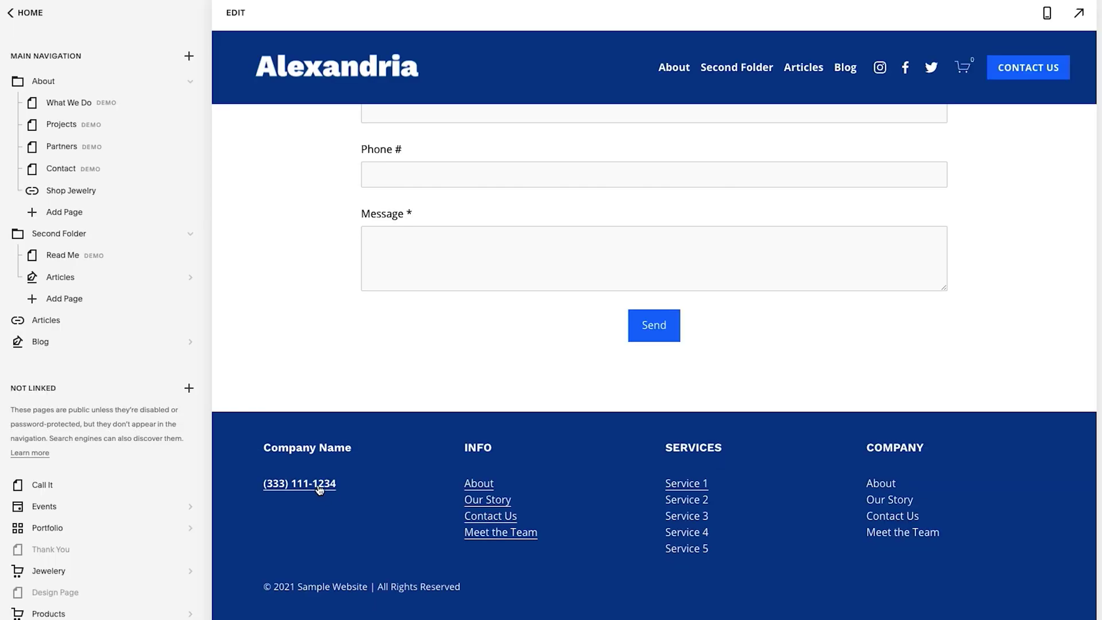
{"action": "left_click", "coordinate": [319, 489]}
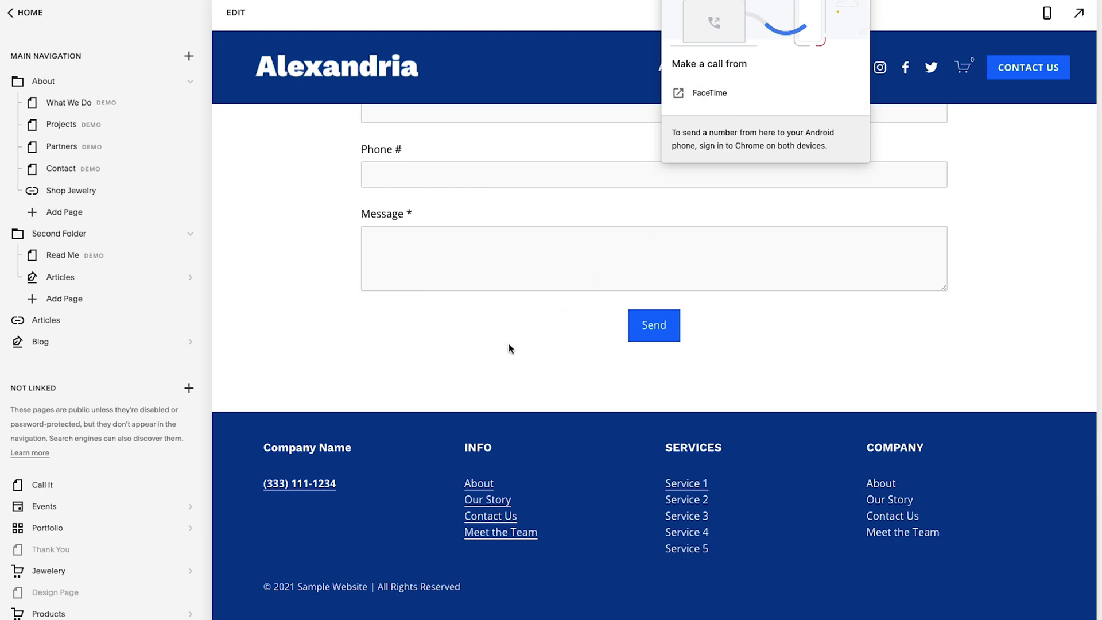
{"action": "left_click", "coordinate": [470, 373]}
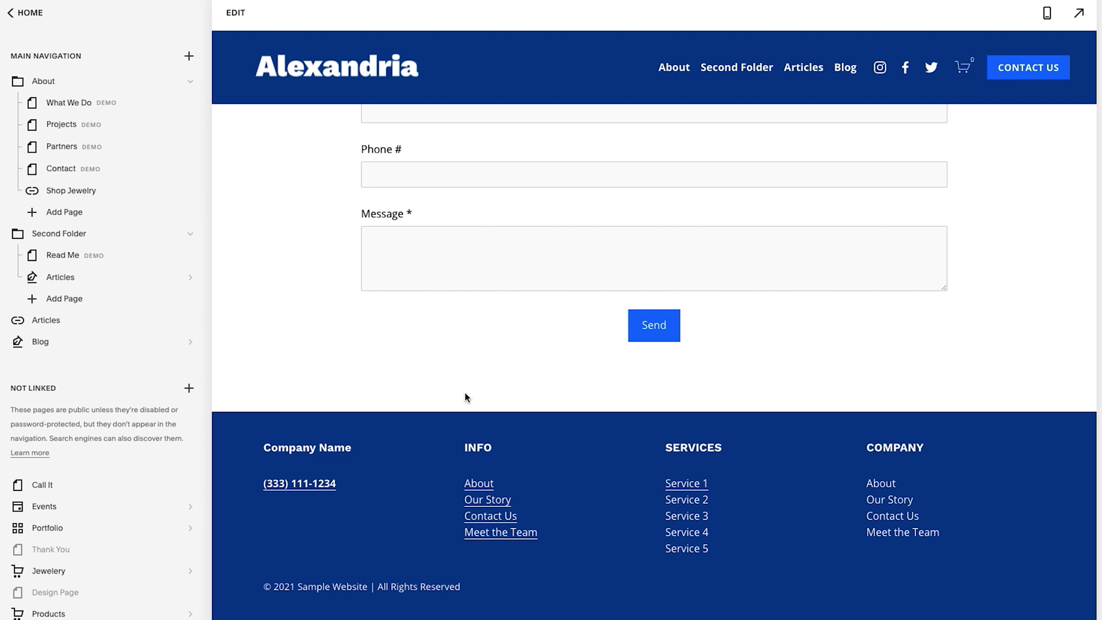
{"action": "left_click", "coordinate": [236, 16]}
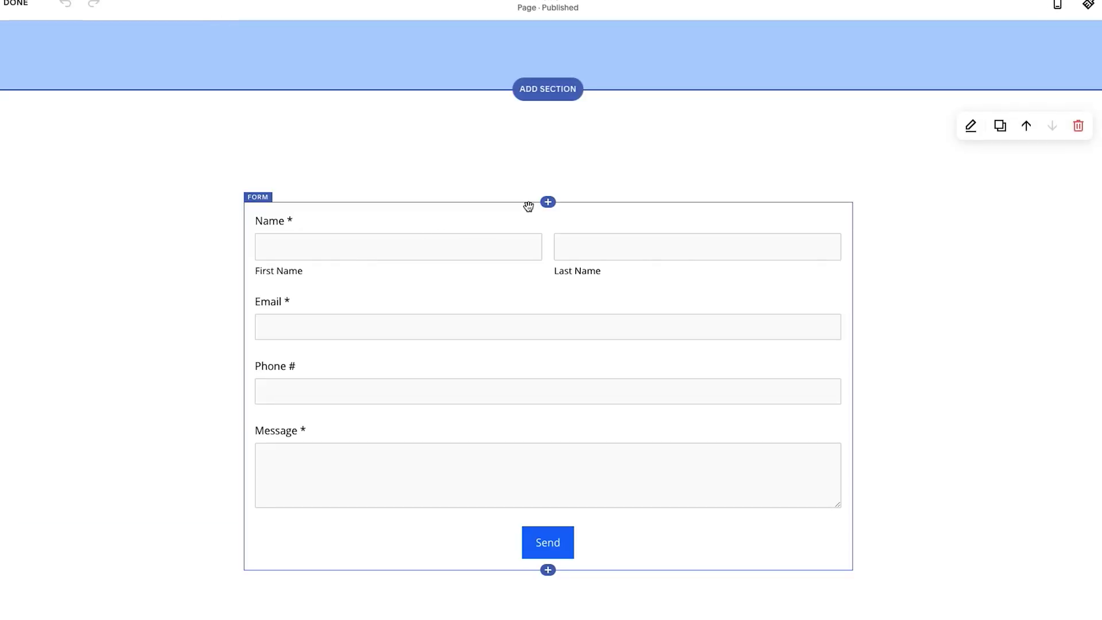
Insert a Button block above the contact form and link it to a phone number
{"action": "left_click", "coordinate": [547, 202]}
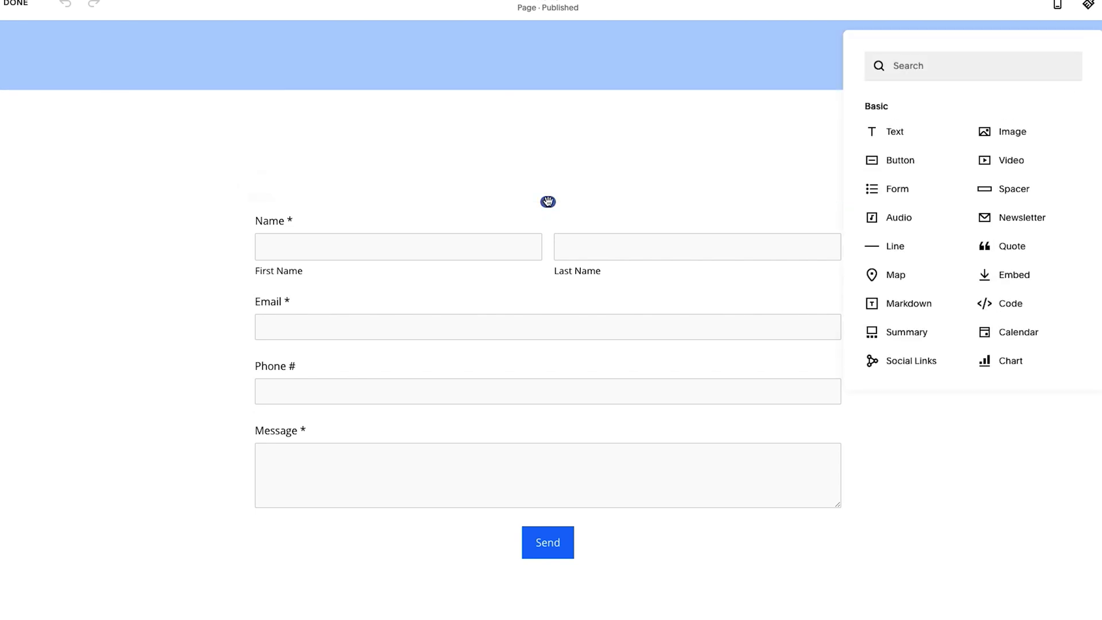
{"action": "left_click", "coordinate": [905, 161]}
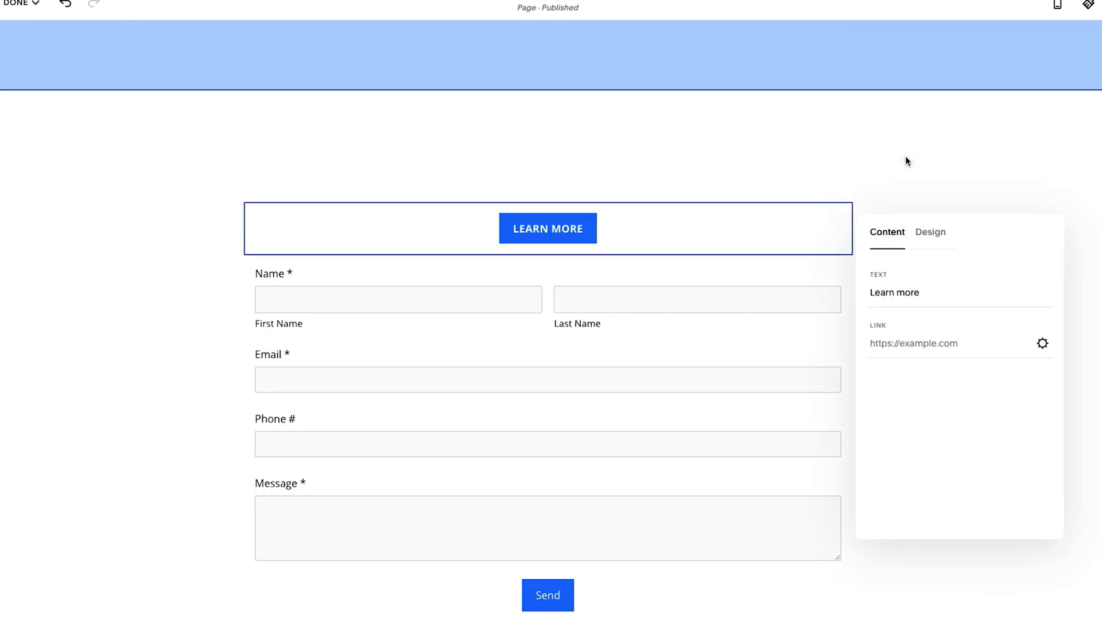
{"action": "left_click", "coordinate": [1042, 345]}
{"action": "left_click", "coordinate": [294, 308]}
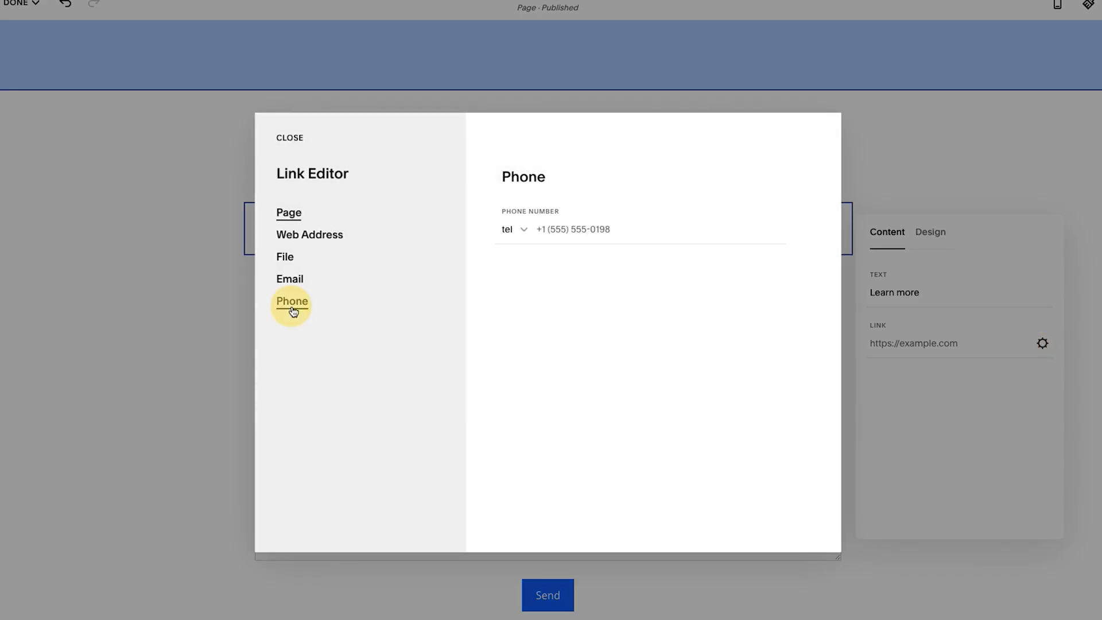
{"action": "left_click", "coordinate": [291, 140]}
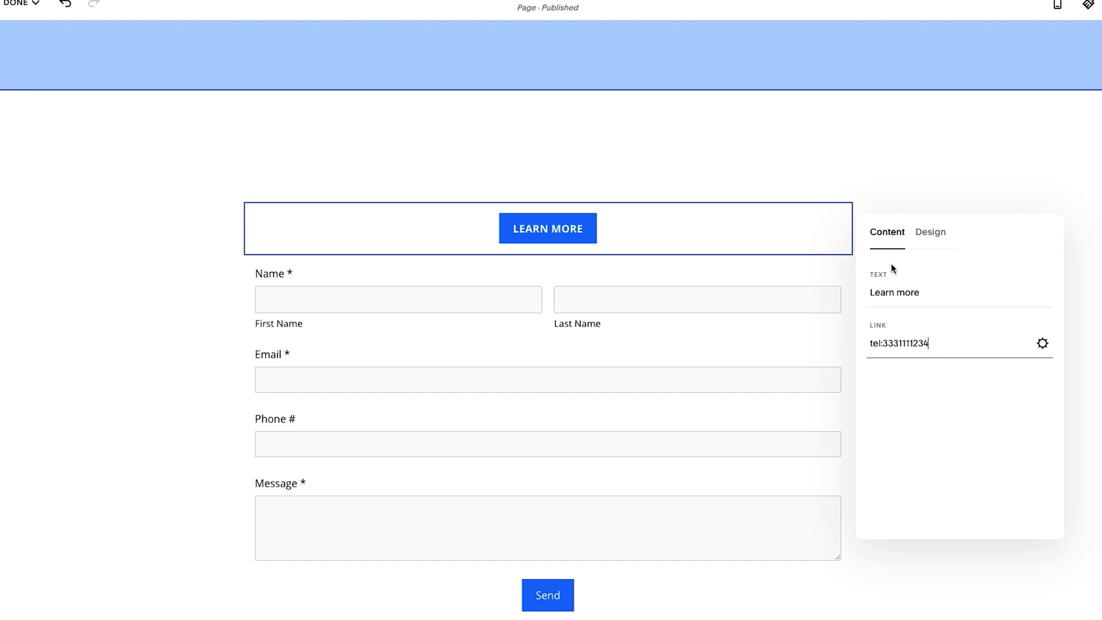
Relabel the new button 'Call Us' and save the page
{"action": "triple_click", "coordinate": [909, 294]}
{"action": "type", "text": "Call Us"}
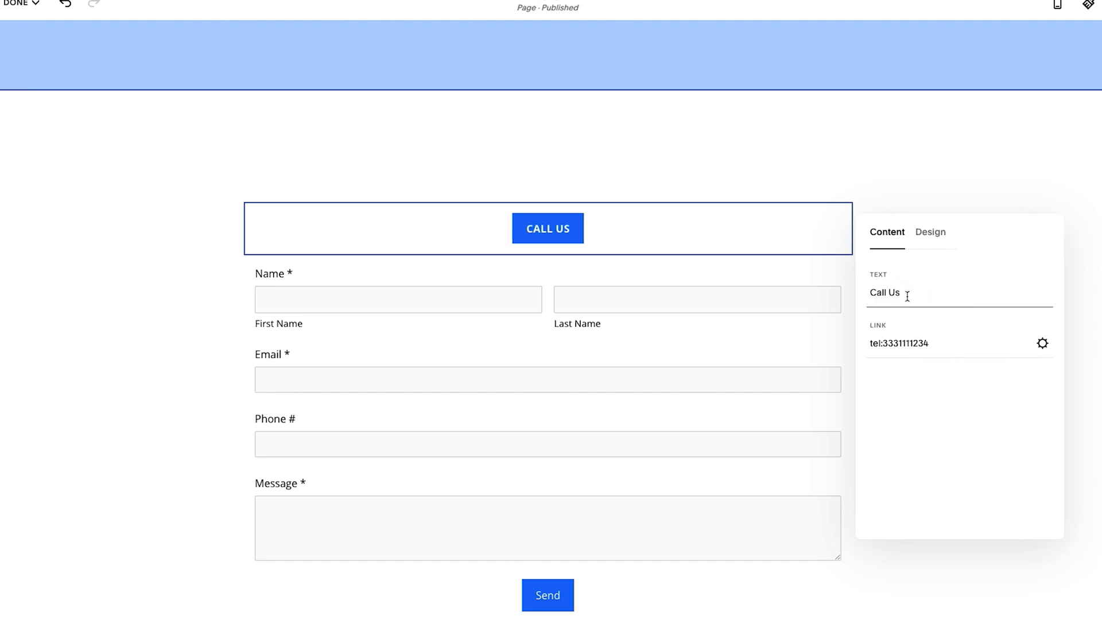
{"action": "left_click", "coordinate": [21, 3]}
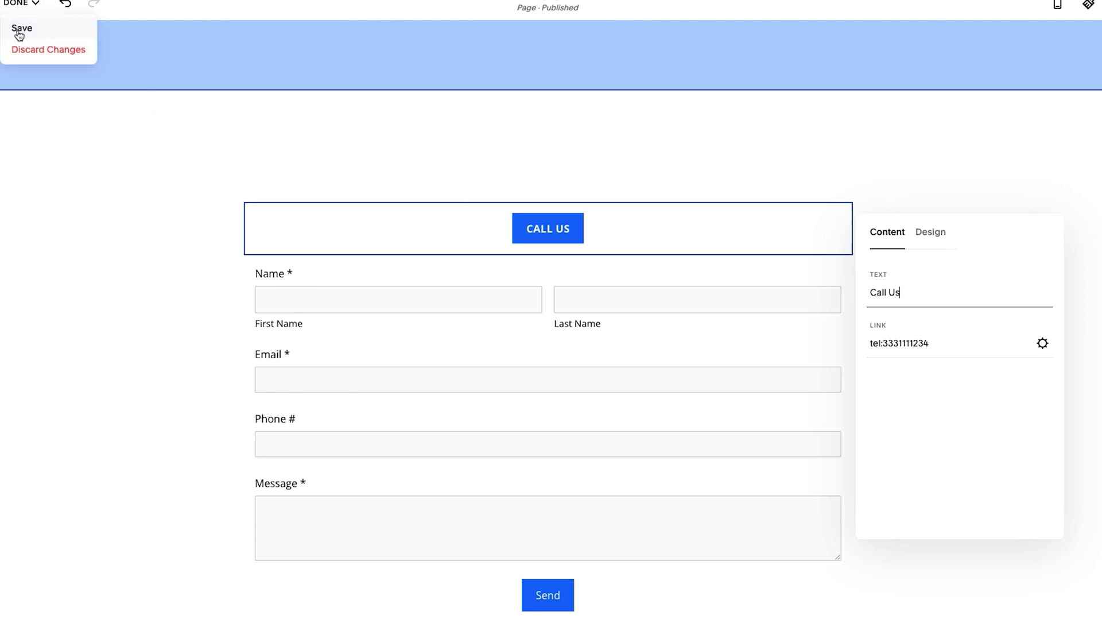
{"action": "left_click", "coordinate": [21, 29]}
{"action": "scroll", "coordinate": [634, 247], "scroll_direction": "up", "scroll_amount": 2}
{"action": "scroll", "coordinate": [634, 247], "scroll_direction": "up", "scroll_amount": 5}
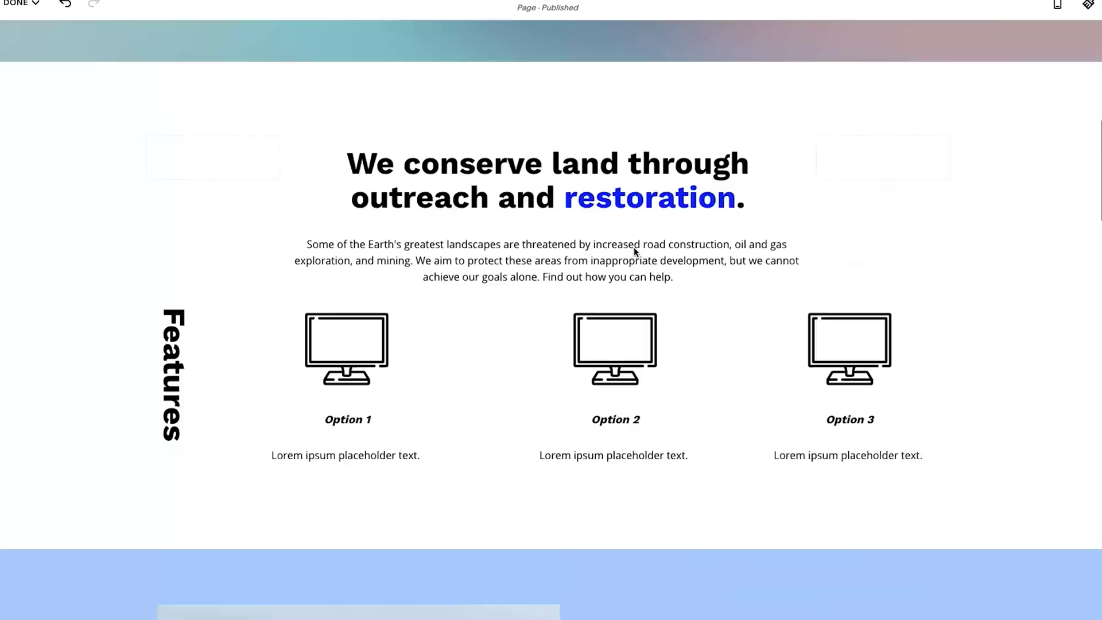
{"action": "scroll", "coordinate": [634, 247], "scroll_direction": "up", "scroll_amount": 10}
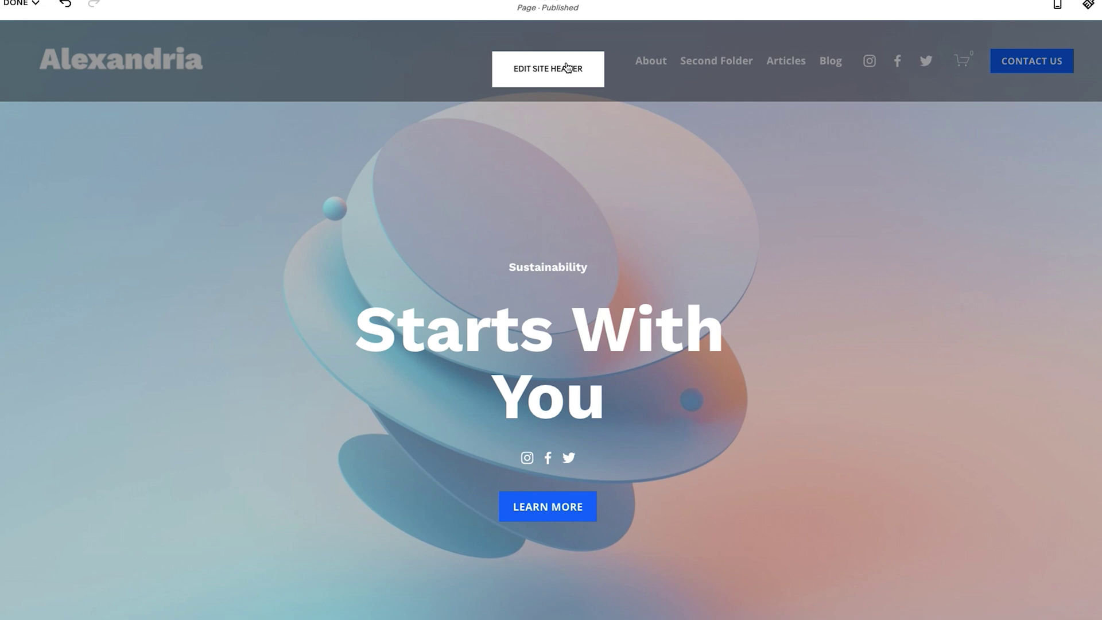
{"action": "left_click", "coordinate": [567, 68]}
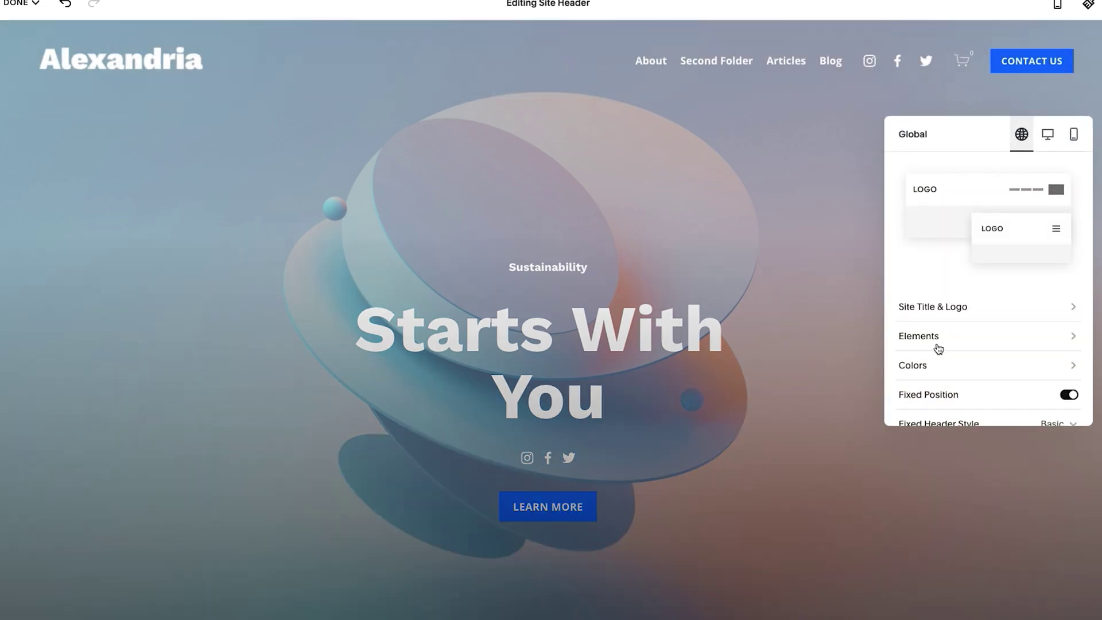
{"action": "left_click", "coordinate": [925, 342]}
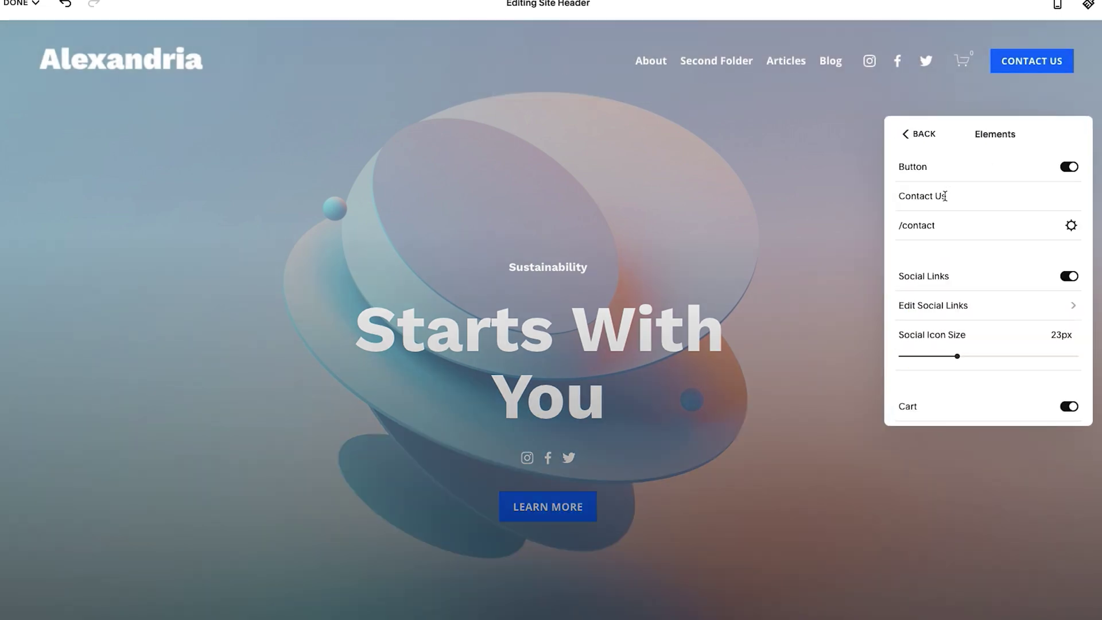
{"action": "triple_click", "coordinate": [923, 224]}
{"action": "type", "text": "tel:3331111234"}
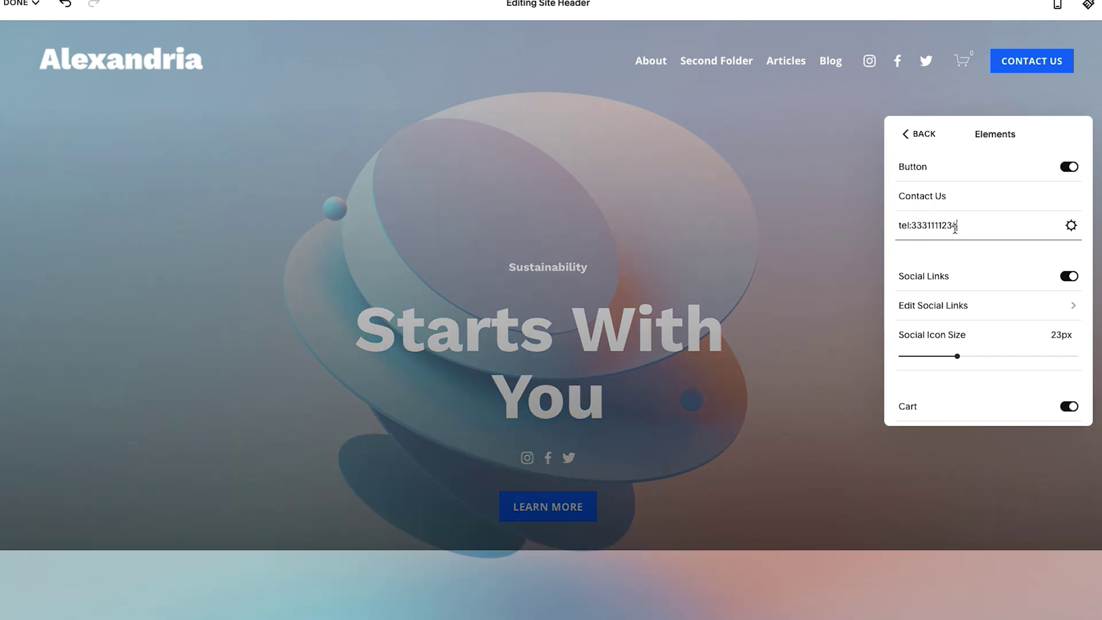
{"action": "triple_click", "coordinate": [966, 200]}
{"action": "type", "text": "Call Now"}
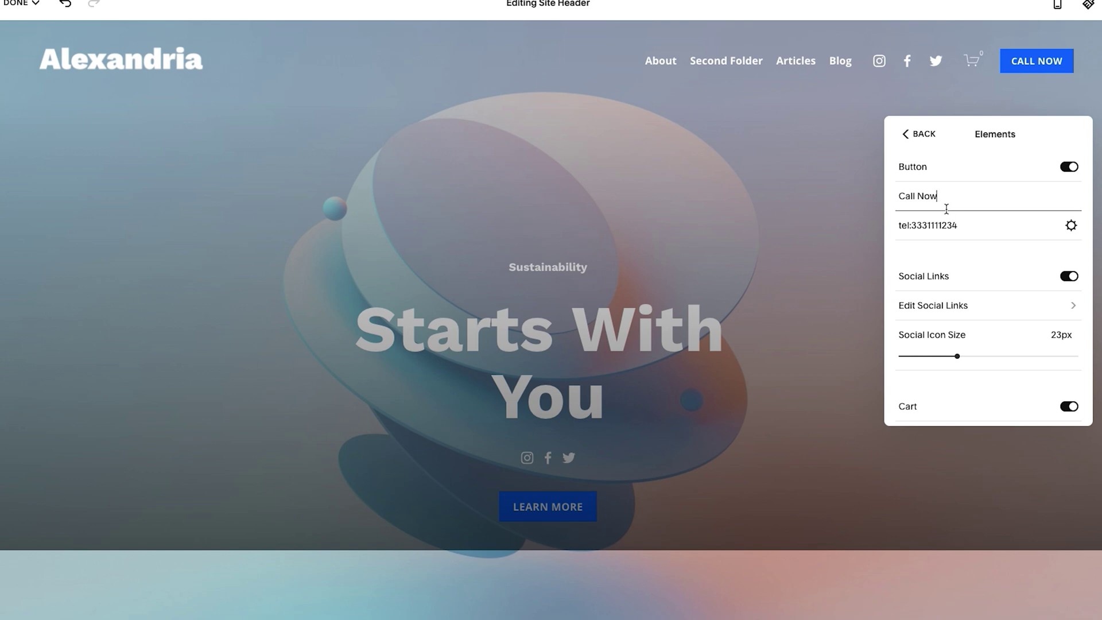
{"action": "left_click", "coordinate": [473, 185]}
{"action": "left_click", "coordinate": [21, 3]}
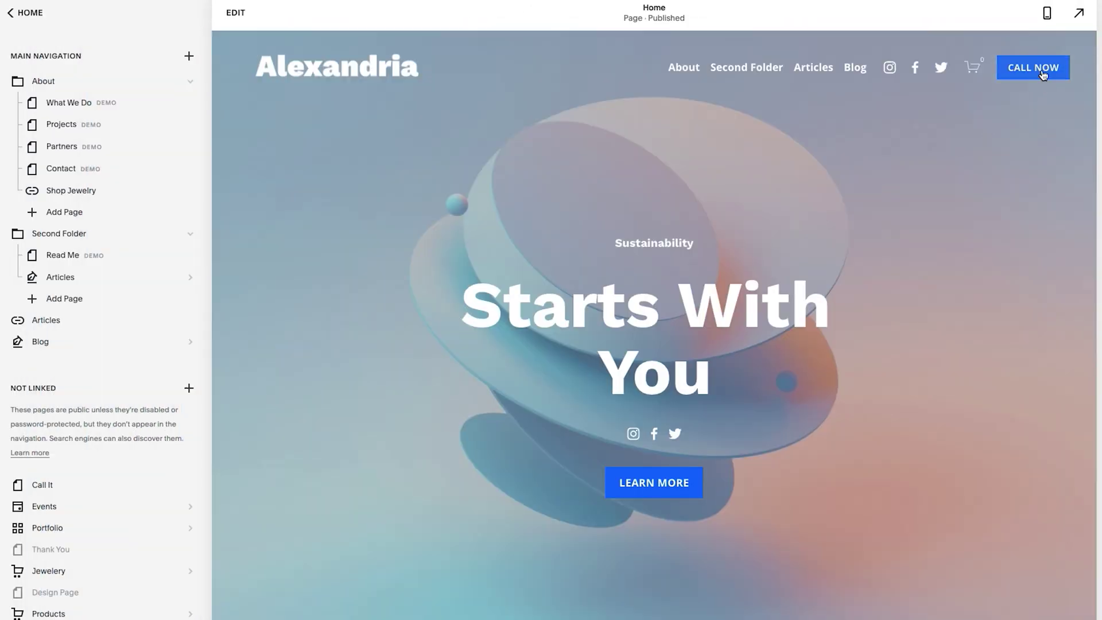
Test the Call Now, Call Us and footer phone links, dismissing each call prompt
{"action": "left_click", "coordinate": [1042, 75]}
{"action": "left_click", "coordinate": [903, 254]}
{"action": "scroll", "coordinate": [678, 449], "scroll_direction": "down", "scroll_amount": 10}
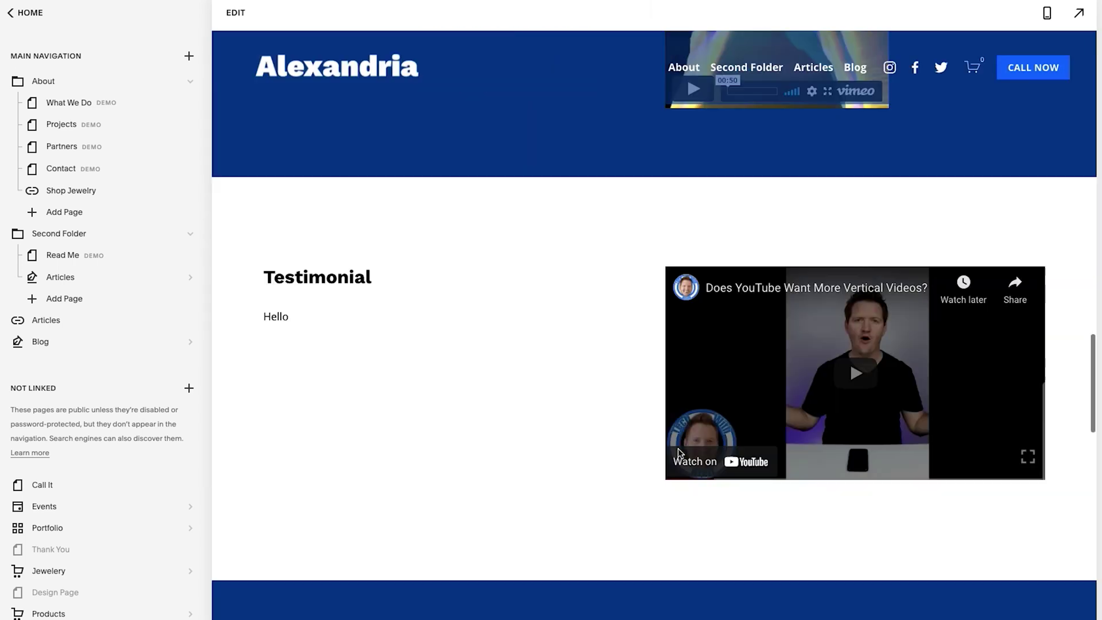
{"action": "scroll", "coordinate": [679, 449], "scroll_direction": "down", "scroll_amount": 8}
{"action": "scroll", "coordinate": [678, 449], "scroll_direction": "up", "scroll_amount": 2}
{"action": "scroll", "coordinate": [671, 326], "scroll_direction": "up", "scroll_amount": 2}
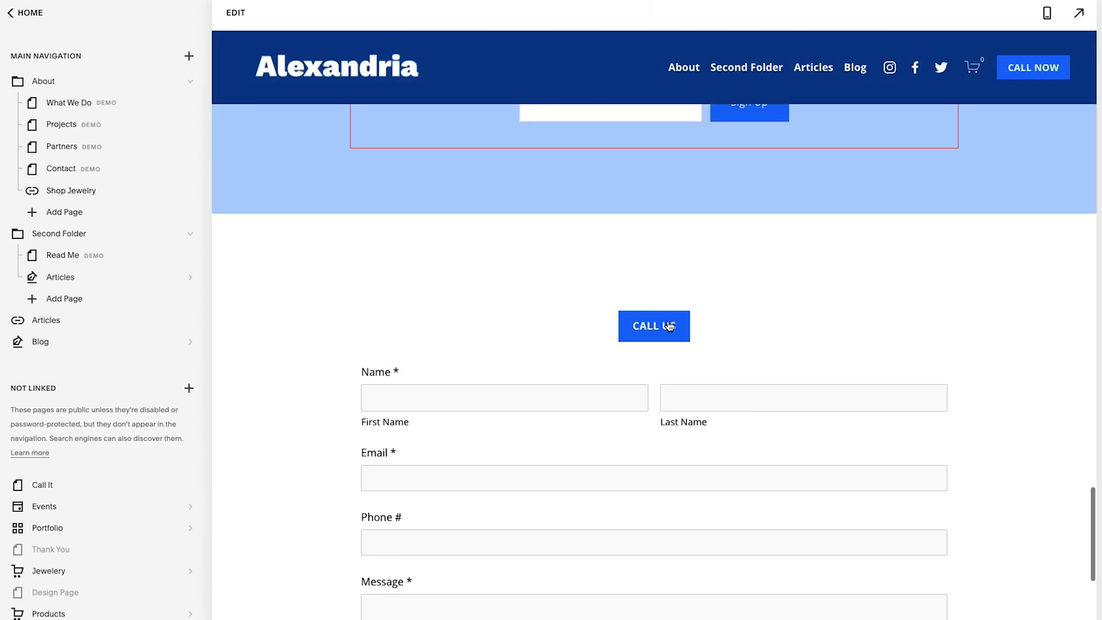
{"action": "left_click", "coordinate": [642, 331]}
{"action": "left_click", "coordinate": [486, 312]}
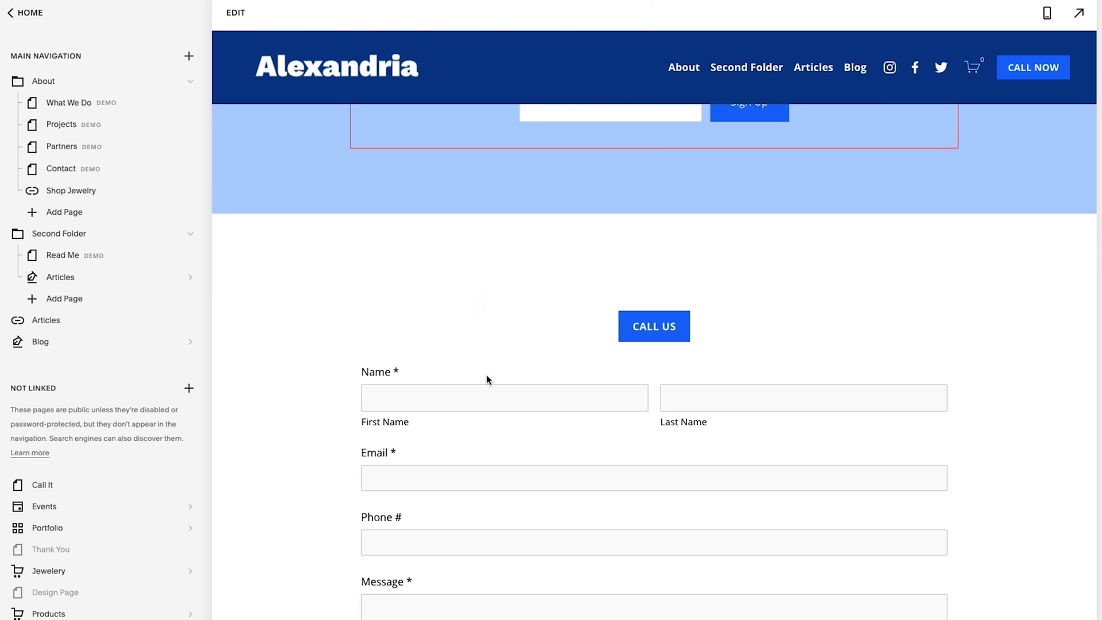
{"action": "scroll", "coordinate": [488, 379], "scroll_direction": "down", "scroll_amount": 5}
{"action": "left_click", "coordinate": [294, 482]}
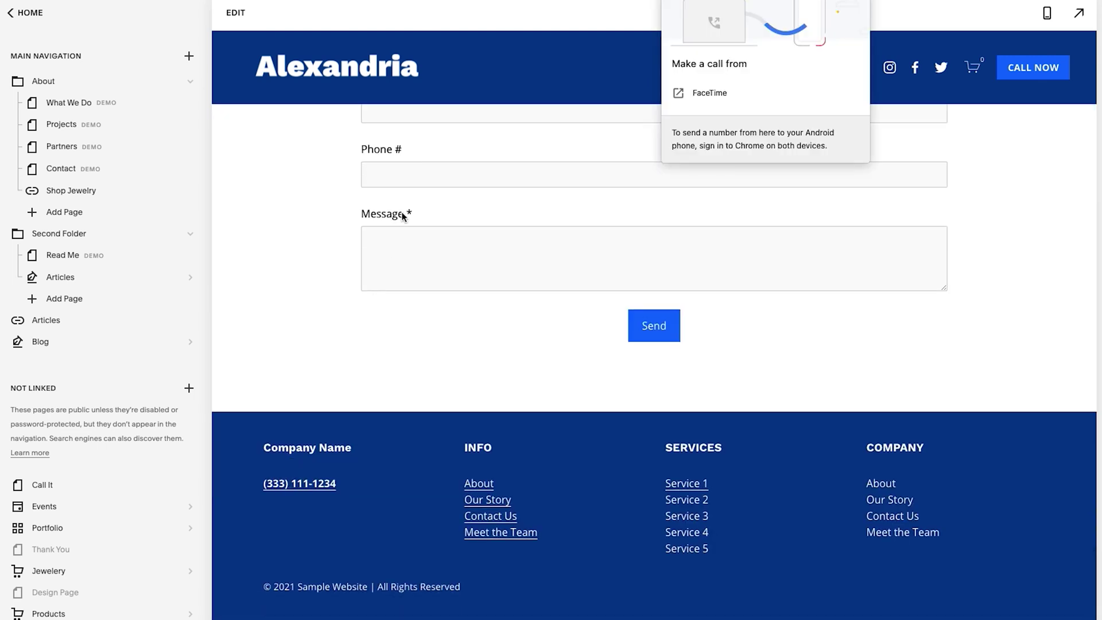